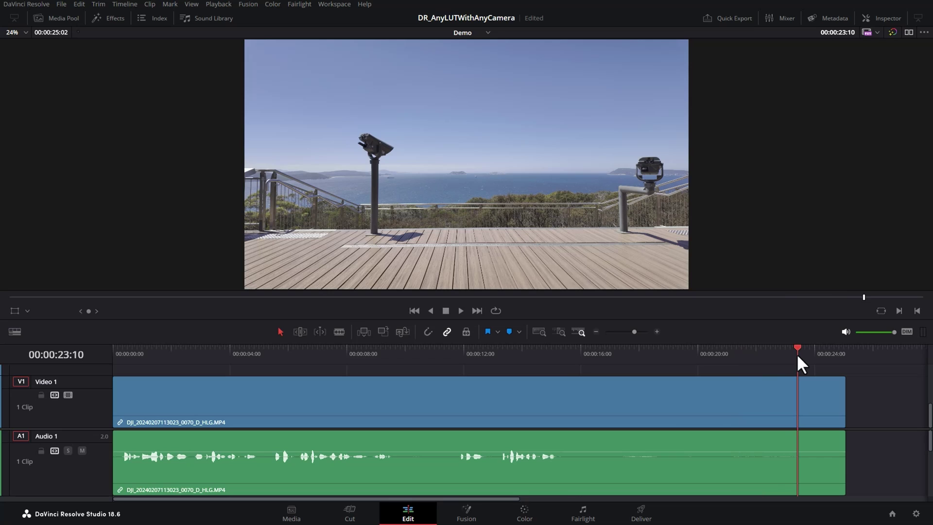
Review project color management and keep DaVinci YRGB, DaVinci WG/Intermediate timeline and Rec.709 Gamma 2.4 output.
left_click(64, 5)
left_click(141, 212)
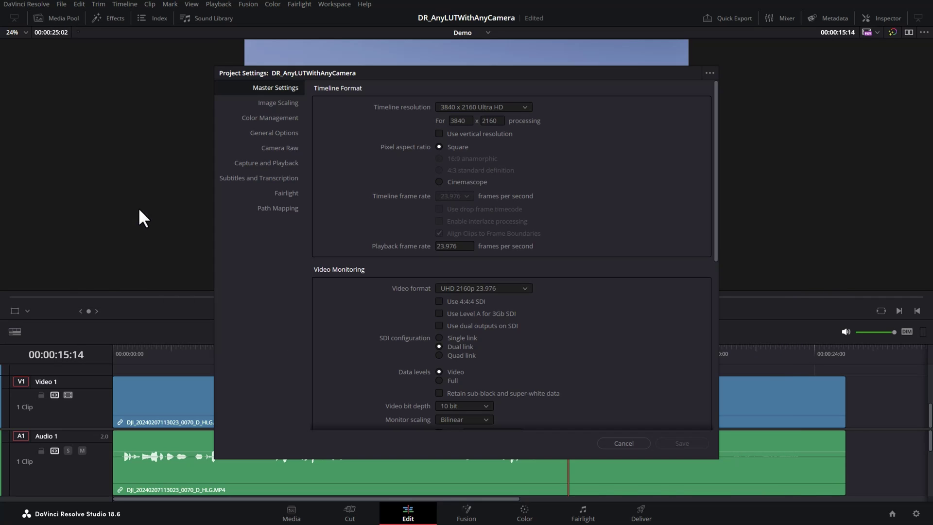
left_click(286, 119)
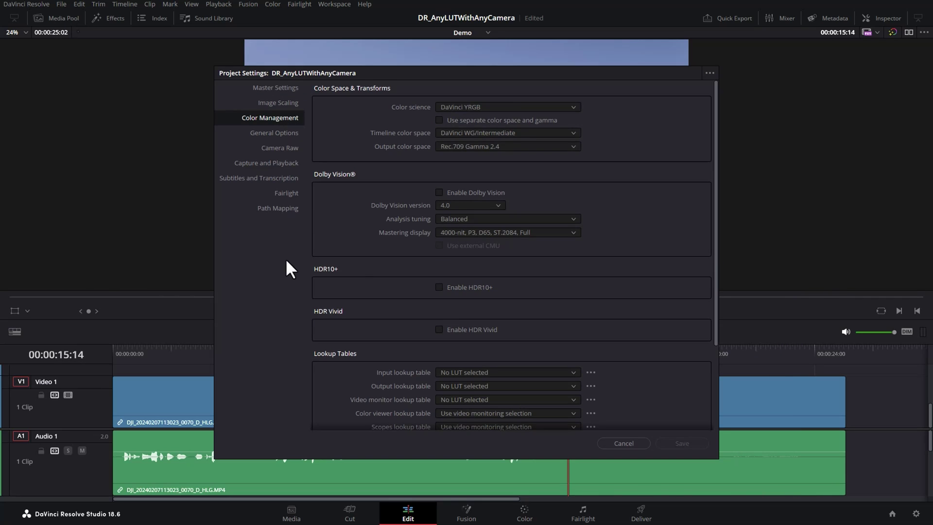
left_click(574, 108)
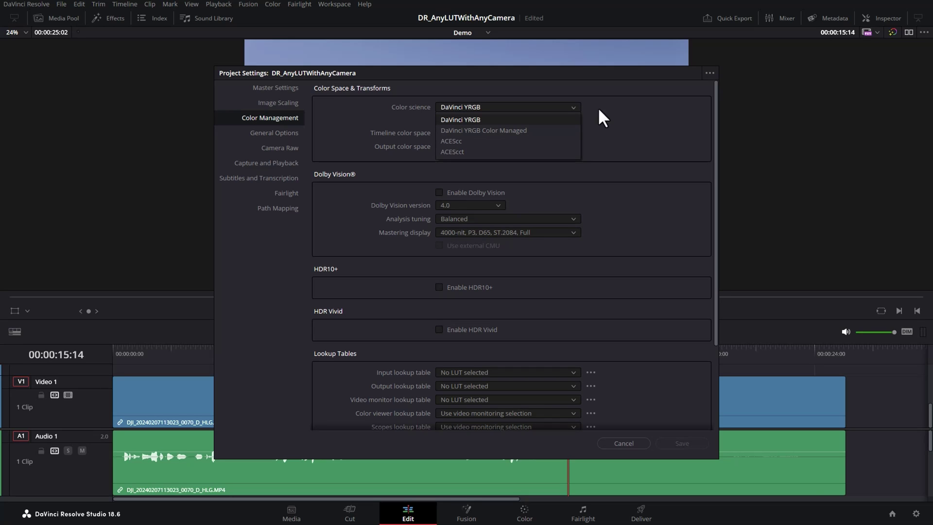
left_click(552, 119)
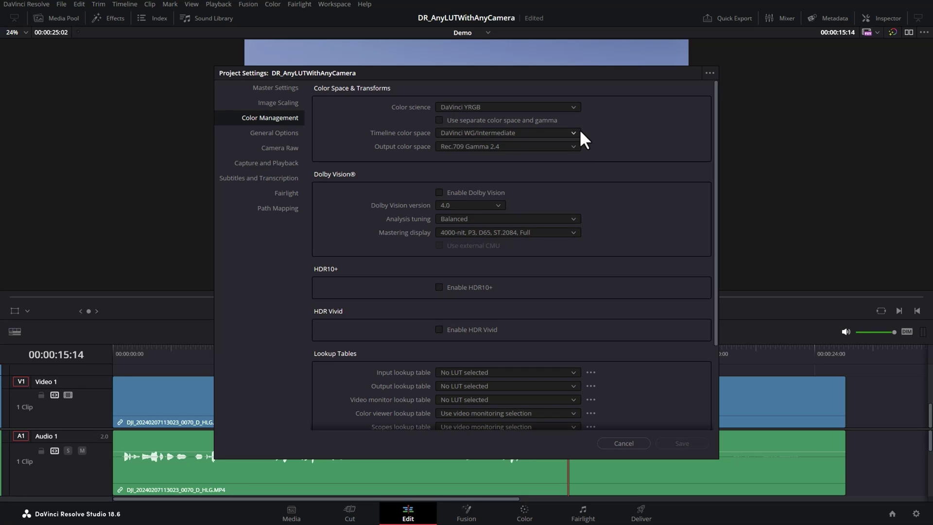
left_click(574, 132)
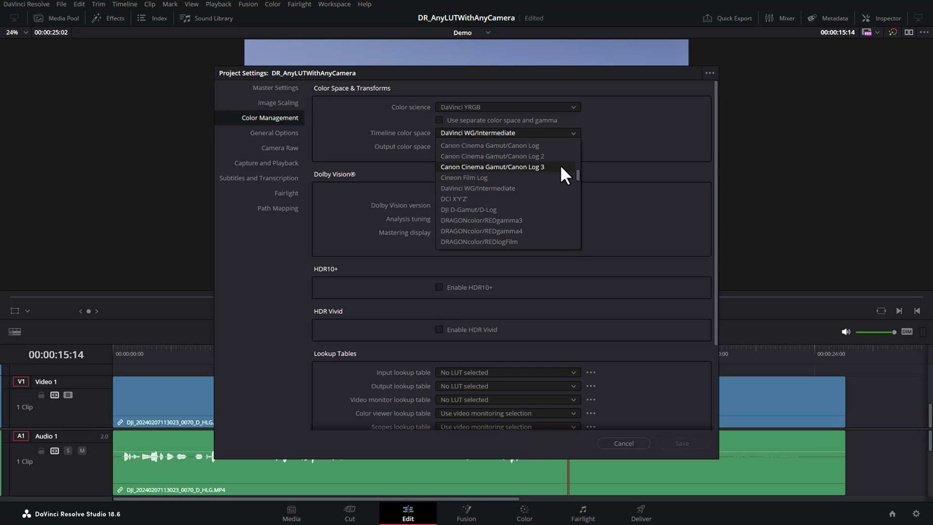
left_click(546, 188)
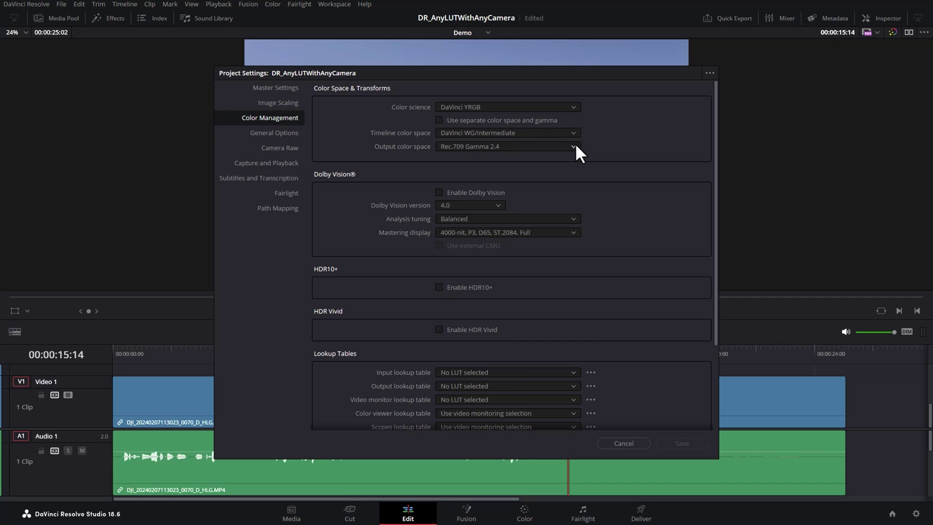
left_click(573, 147)
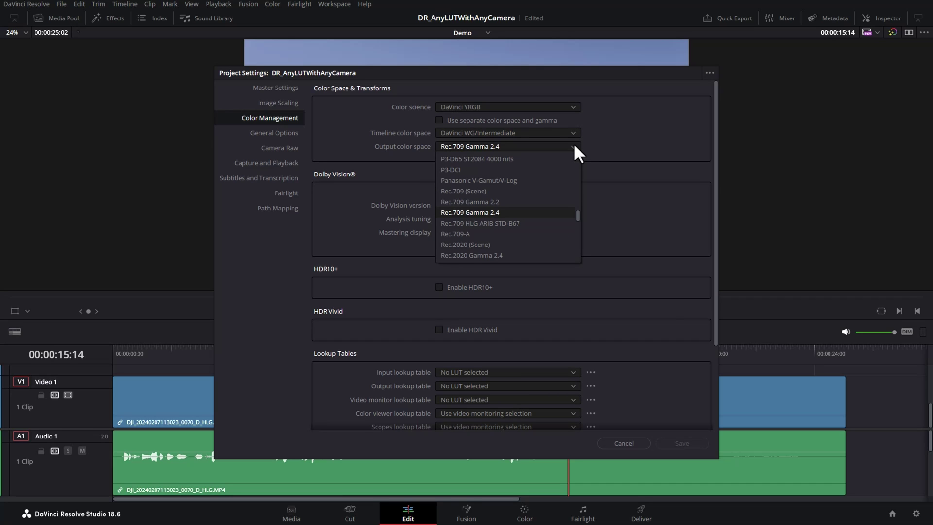
left_click(558, 212)
left_click(635, 443)
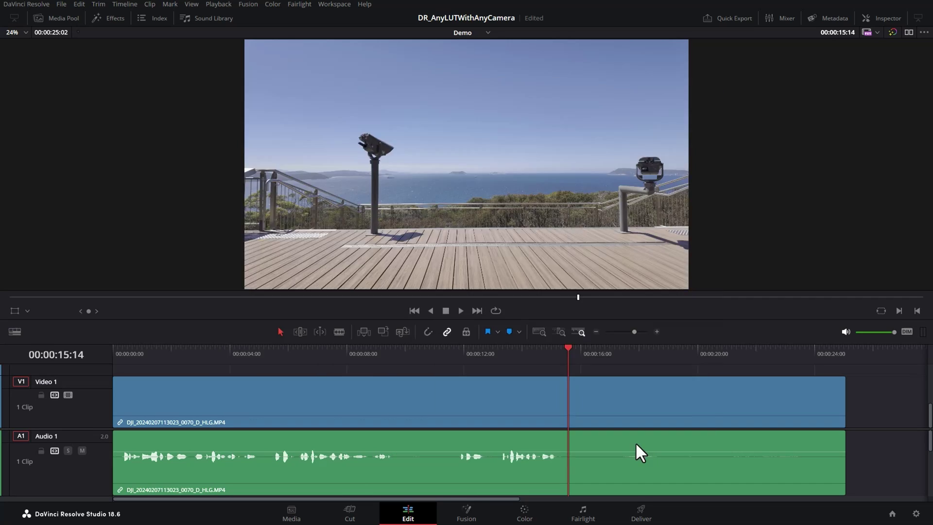
On the Color page, apply the Blockbuster-V2_0-Native LUT to node 01 and shift it right.
left_click(520, 518)
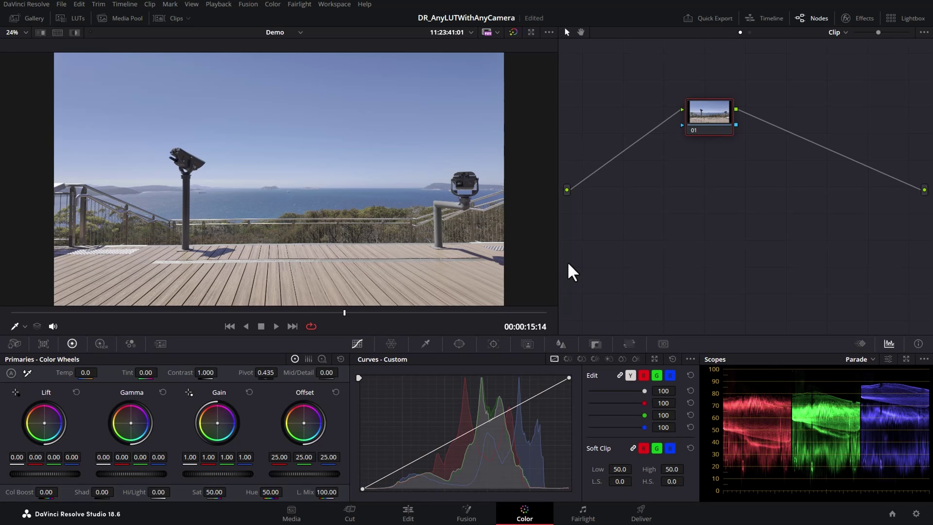
left_click(68, 18)
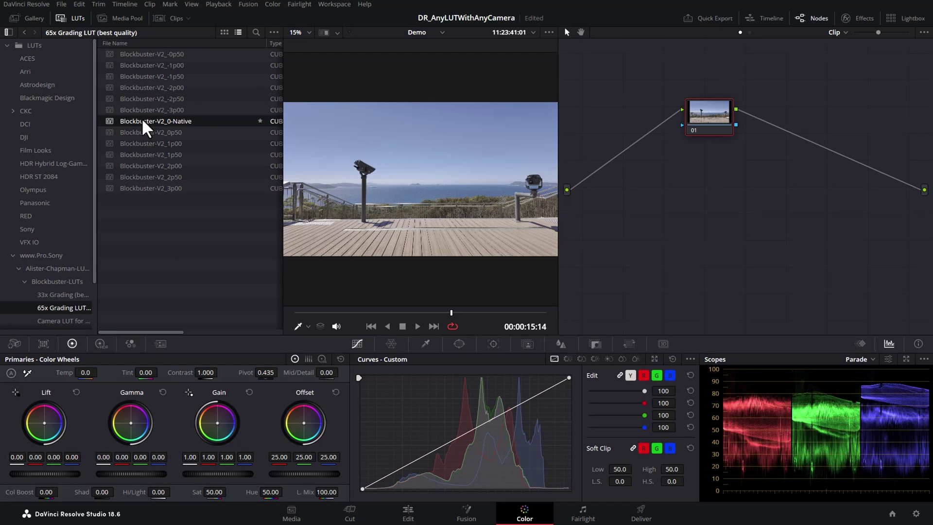
left_click_drag(142, 120, 729, 109)
left_click_drag(729, 110, 797, 108)
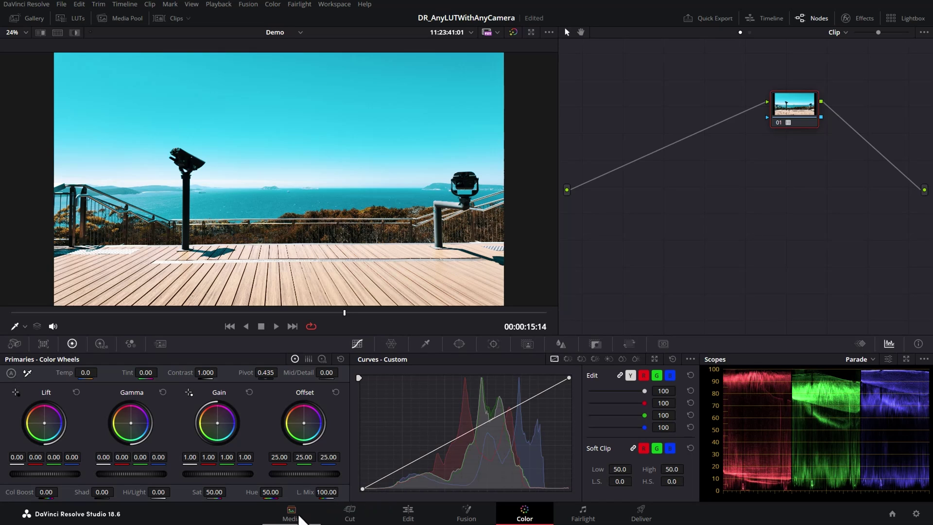
Confirm on the Media page that the clip's input is Rec.2100 HLG, then move node 01 right.
left_click(291, 515)
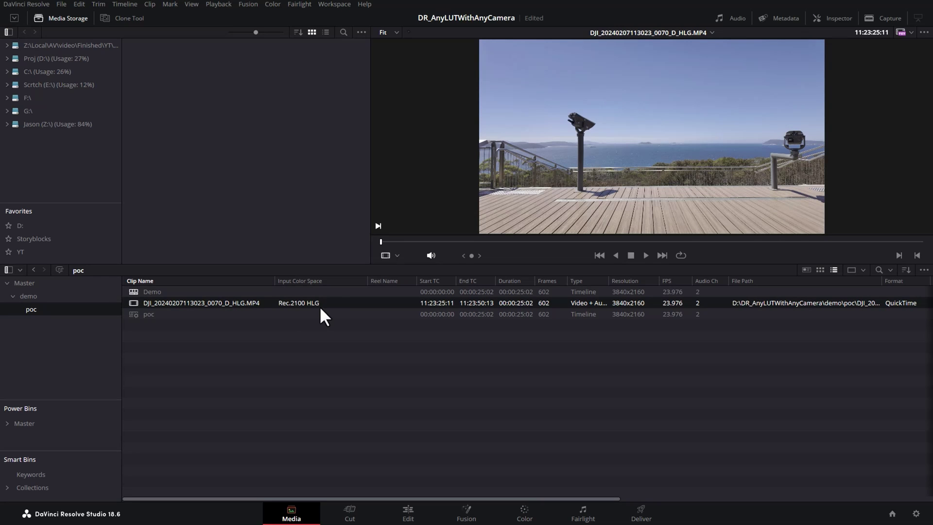
left_click(524, 513)
mouse_move(780, 114)
left_mouse_down()
mouse_move(824, 110)
mouse_move(802, 106)
mouse_move(799, 115)
left_mouse_up()
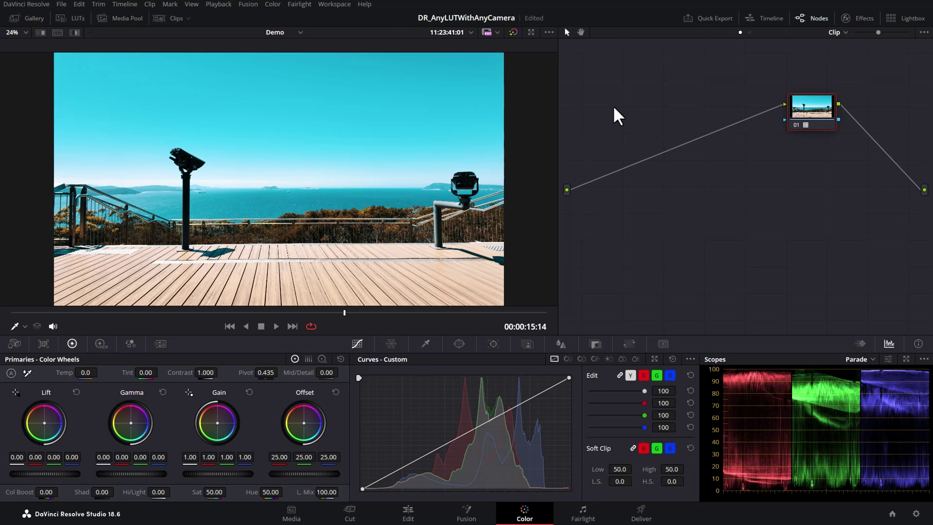
right_click(806, 105)
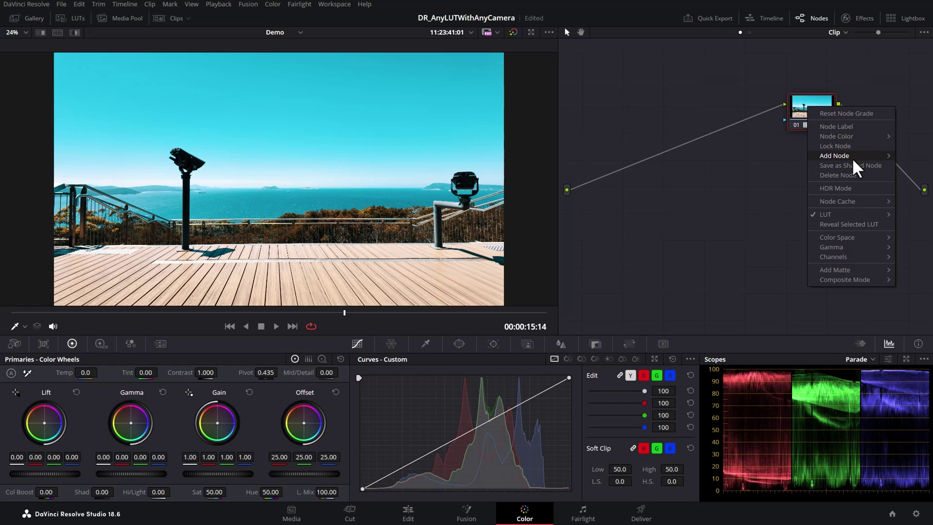
Insert a serial node before the LUT node, align both, and give it a Color Space Transform.
mouse_move(852, 157)
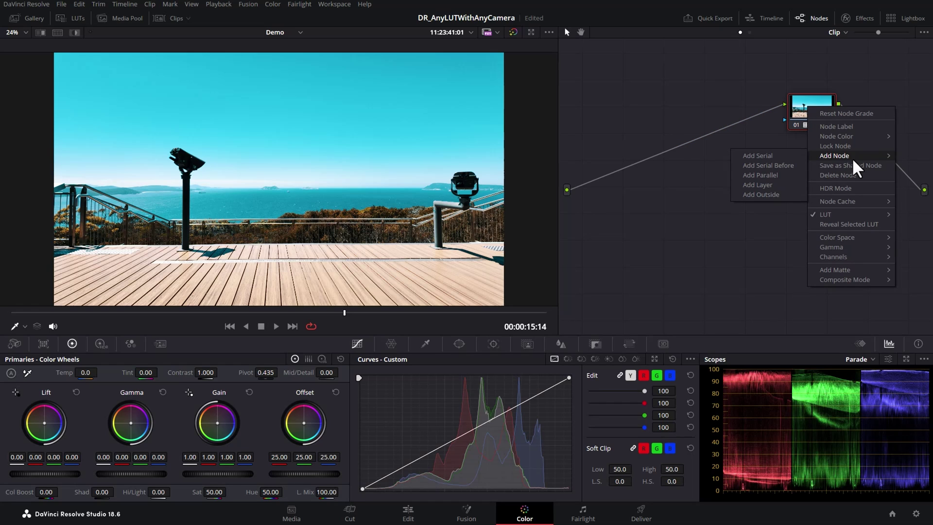
left_click(789, 163)
left_click_drag(591, 116, 619, 90)
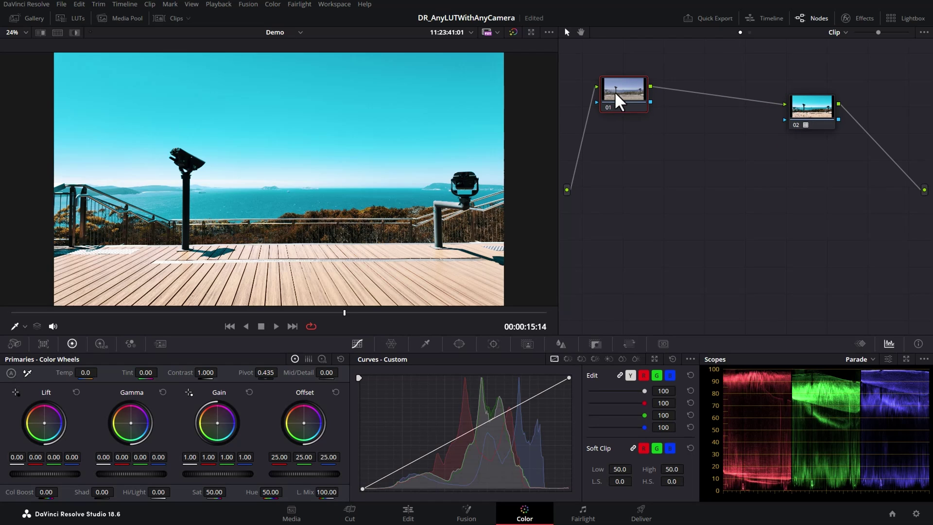
left_click_drag(809, 107, 821, 93)
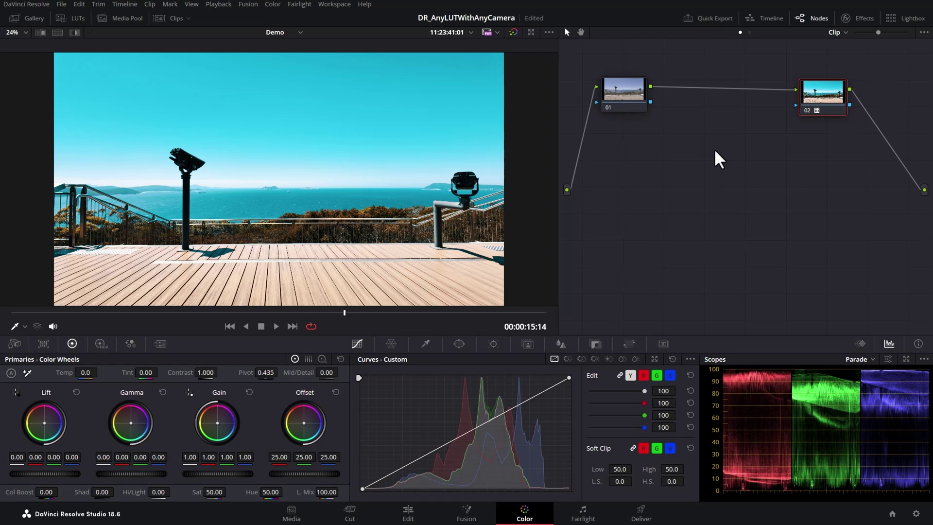
left_click(852, 20)
left_click_drag(826, 271, 623, 89)
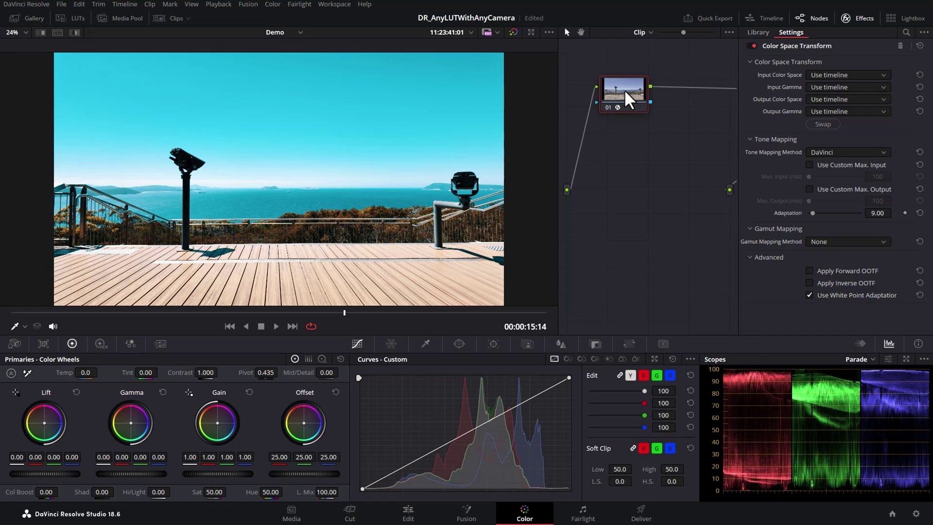
Set the Color Space Transform input to Rec.2100 color space with Rec.2100 HLG (Scene) gamma.
left_click(883, 76)
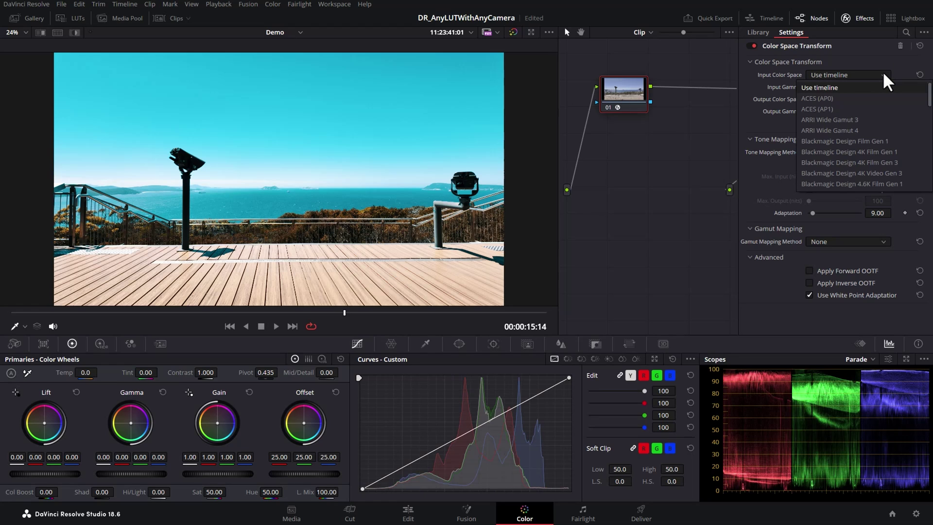
left_click_drag(929, 101, 925, 137)
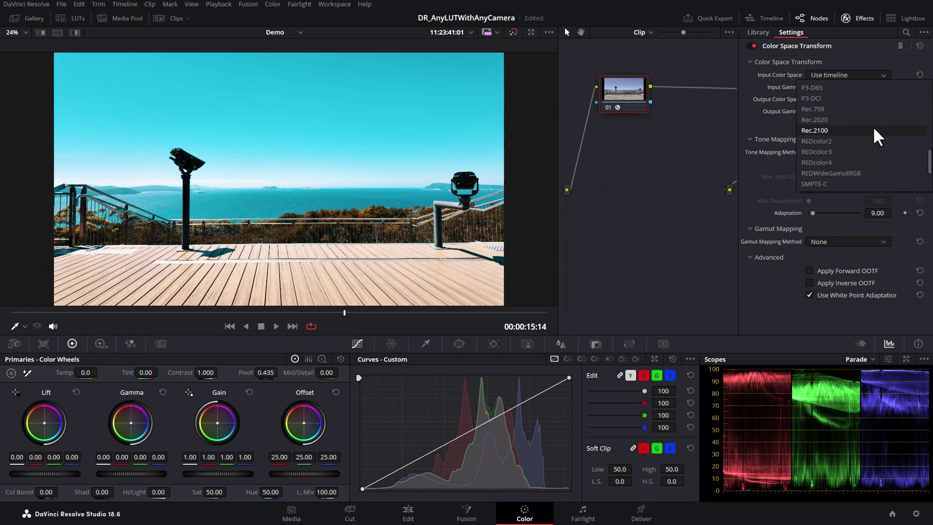
left_click(889, 135)
left_click(883, 87)
left_click_drag(930, 100, 931, 167)
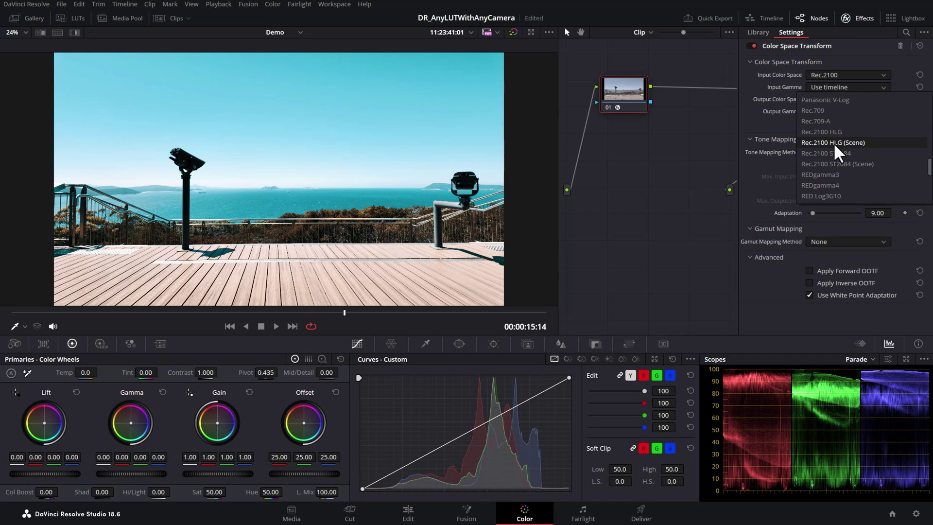
left_click(863, 143)
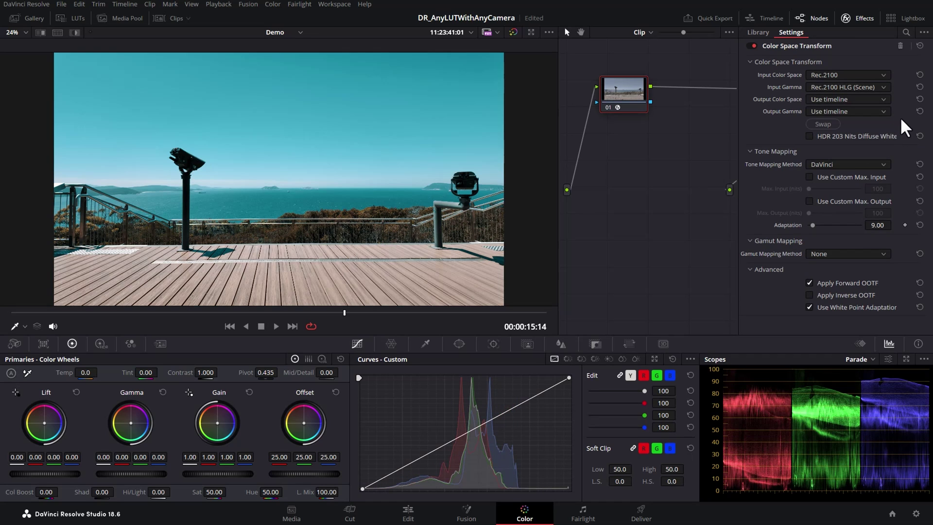
Place the new node 02 beside node 01 in the node graph.
left_click(885, 75)
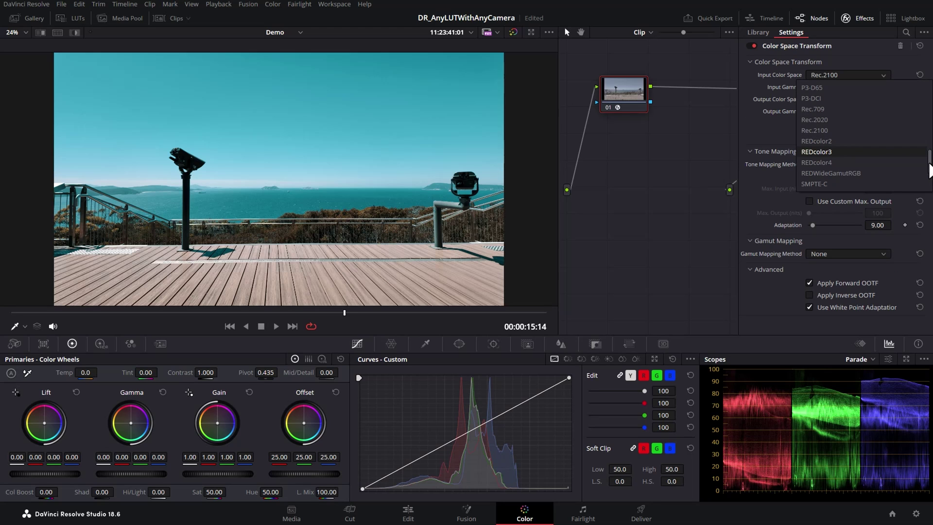
left_click_drag(928, 162, 928, 109)
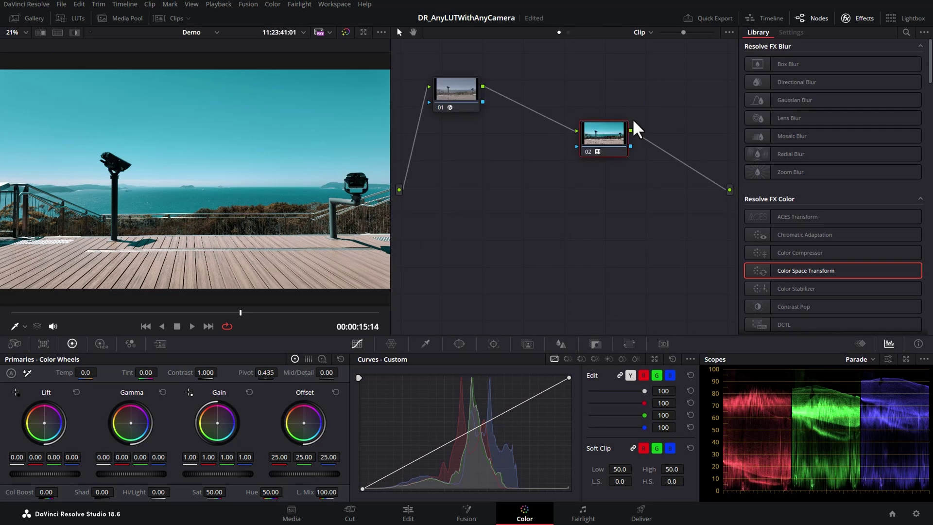
left_click_drag(635, 127, 629, 104)
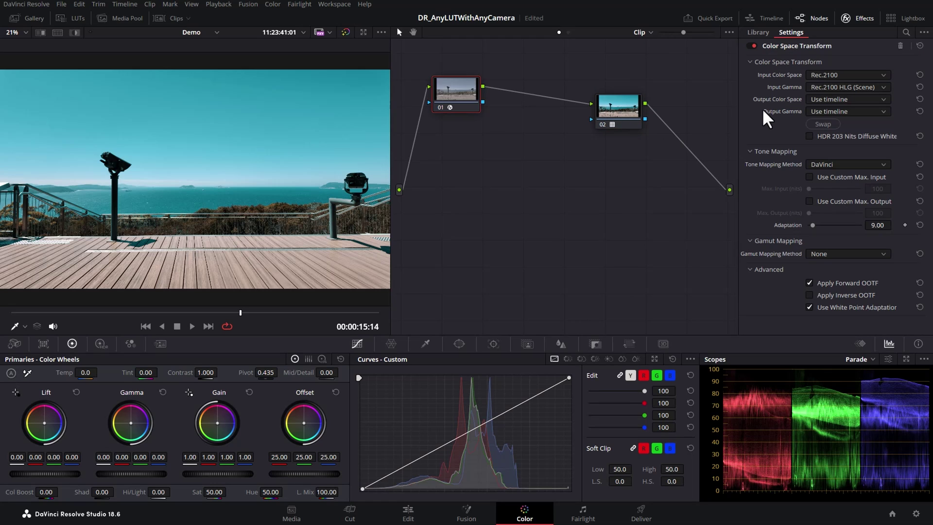
Set the transform's output to Sony S-Gamut3.Cine color space with Sony S-Log3 gamma.
left_click(883, 100)
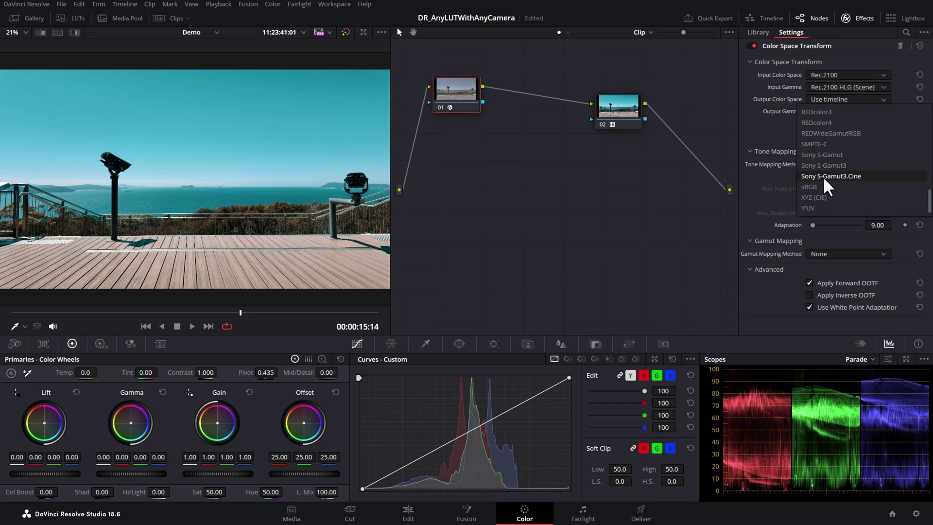
left_click(860, 176)
left_click(884, 111)
left_click_drag(930, 136, 930, 211)
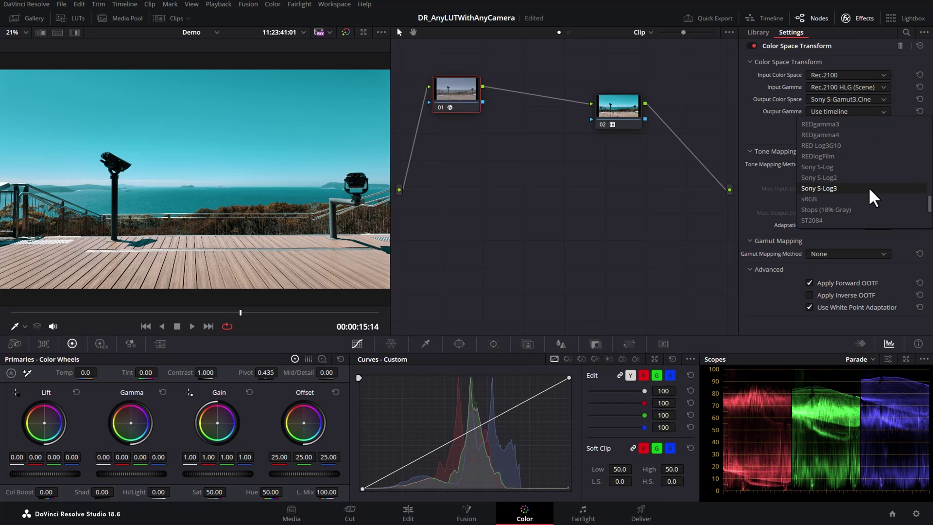
left_click(870, 190)
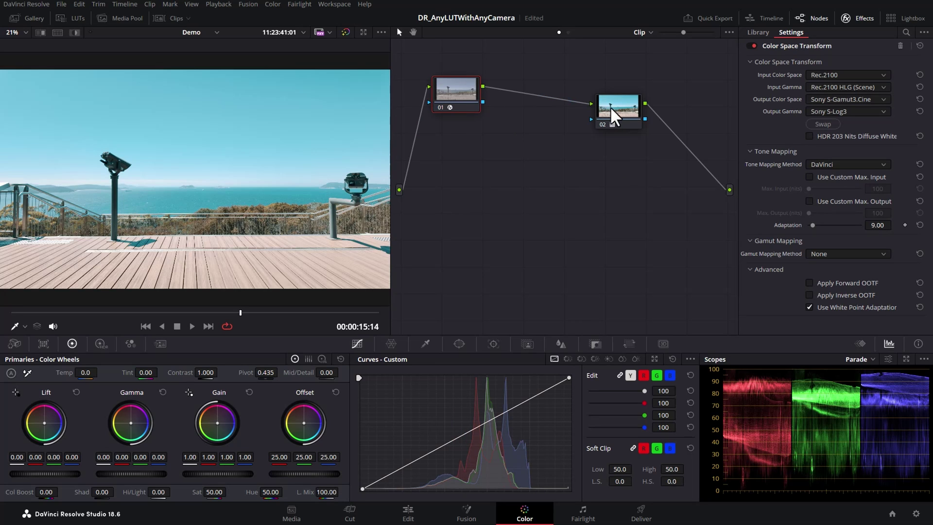
Move node 02 toward the right end of the graph and make node 01 current.
left_click_drag(611, 109, 647, 97)
left_click_drag(408, 51, 709, 153)
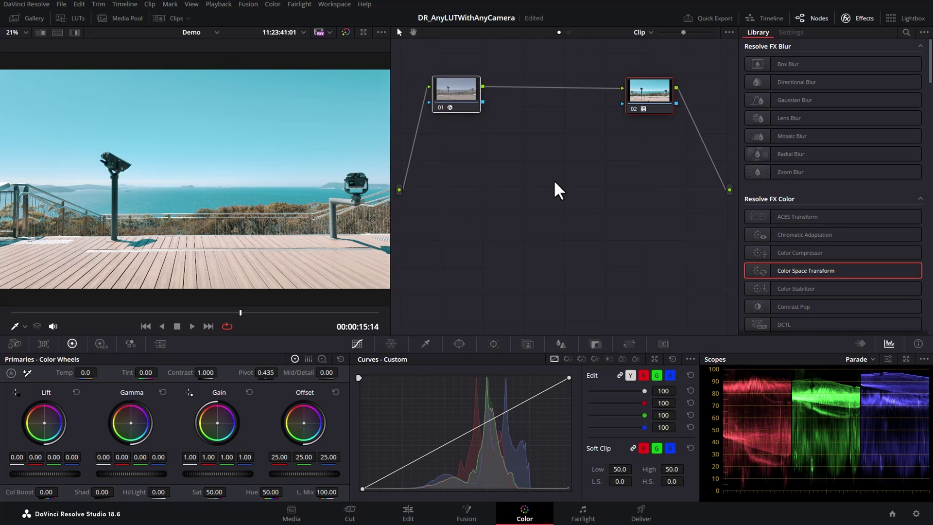
left_click(456, 92)
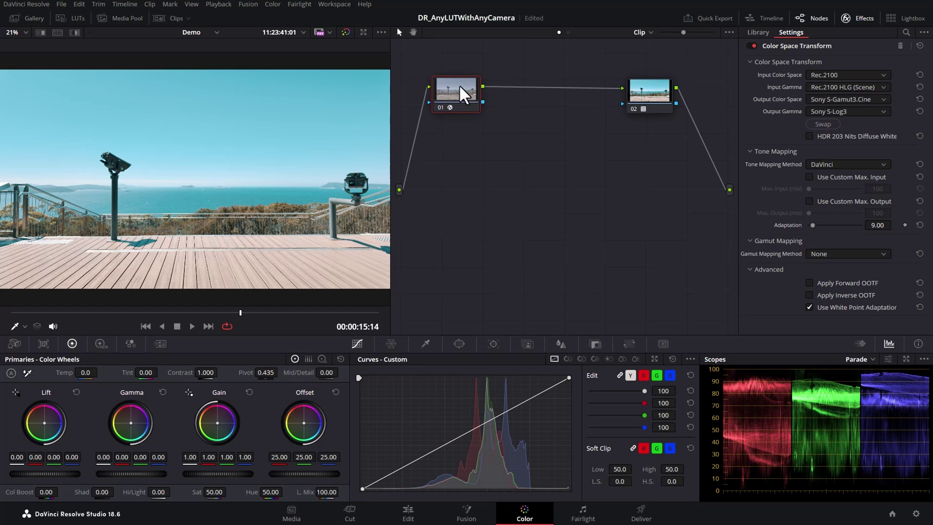
Insert three serial nodes with Alt+S after node 01 and tidy the node layout.
key("alt+s")
left_click_drag(519, 98, 515, 198)
key("alt+s")
key("alt+s")
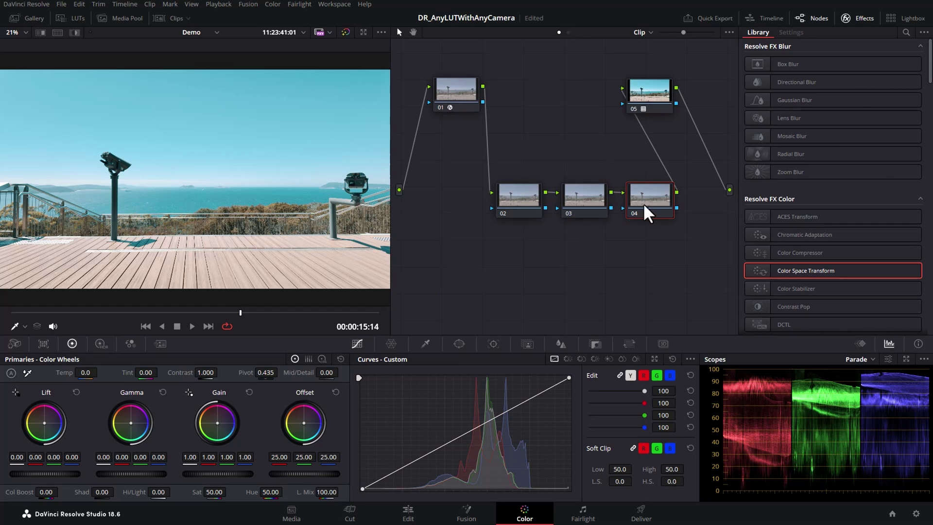
left_click_drag(459, 88, 733, 131)
Lower Offset on node 02, raise Contrast on node 03, and push node 04's Offset warmer.
left_click(532, 200)
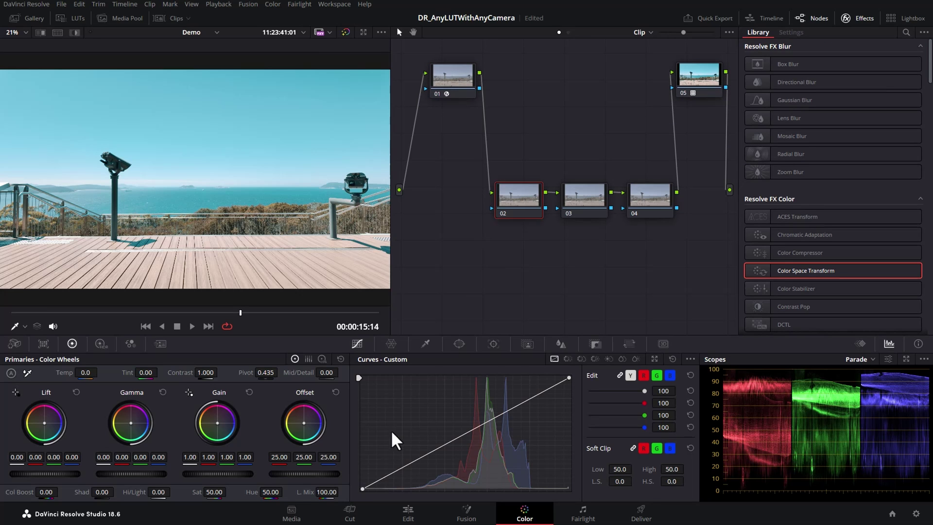
left_click_drag(311, 473, 292, 473)
left_click(581, 209)
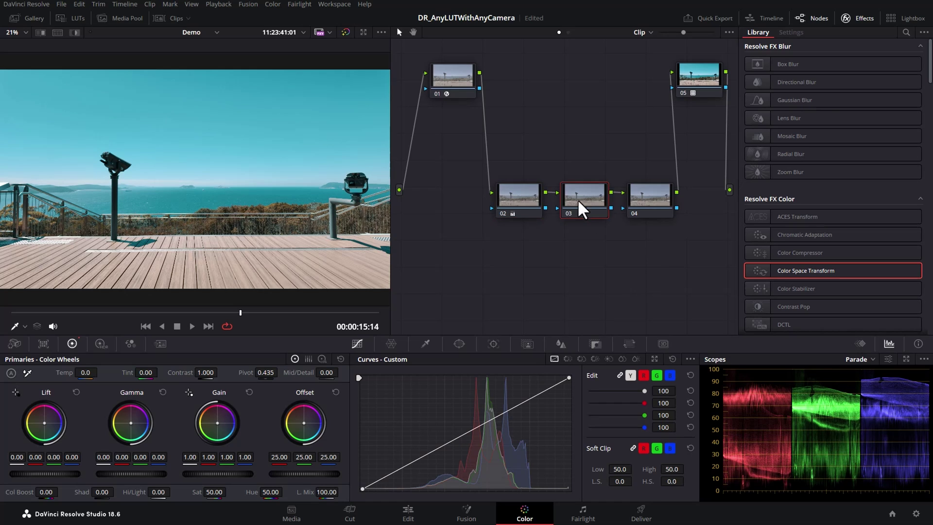
left_click_drag(205, 372, 220, 372)
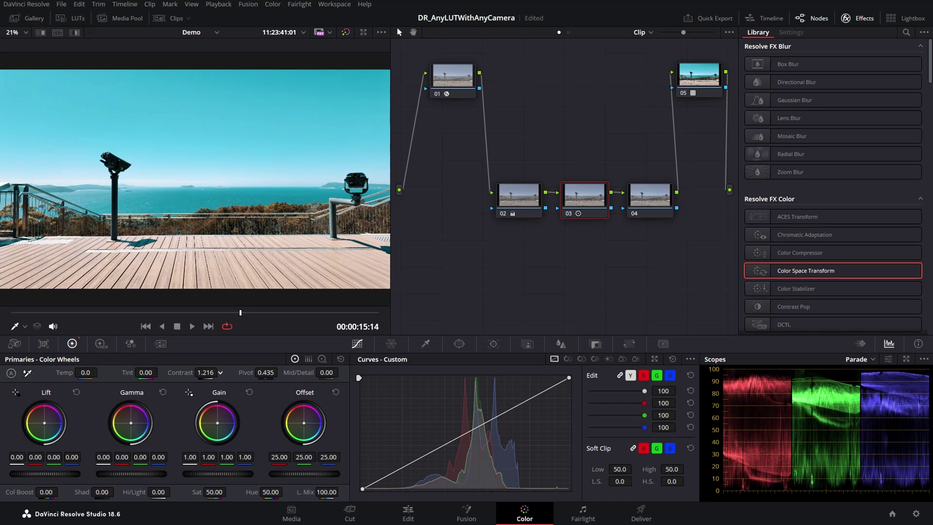
left_click(662, 202)
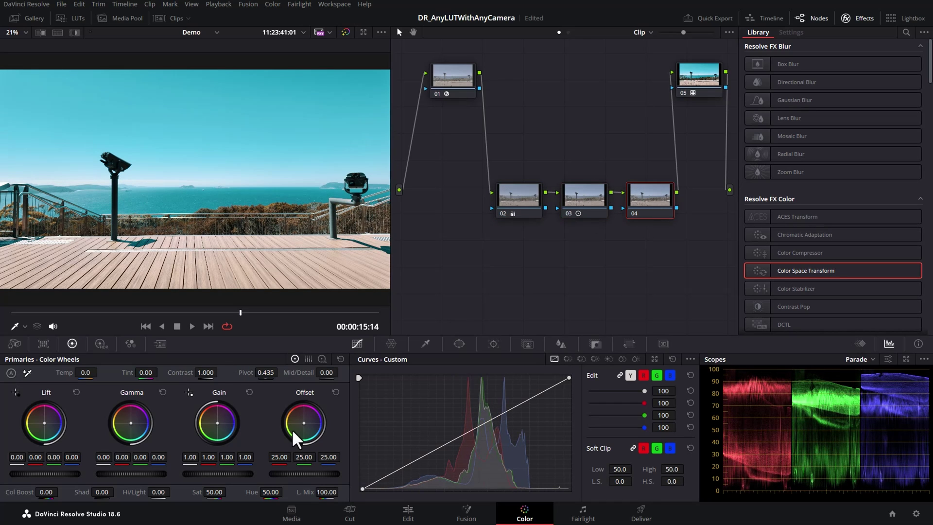
left_click_drag(303, 423, 304, 427)
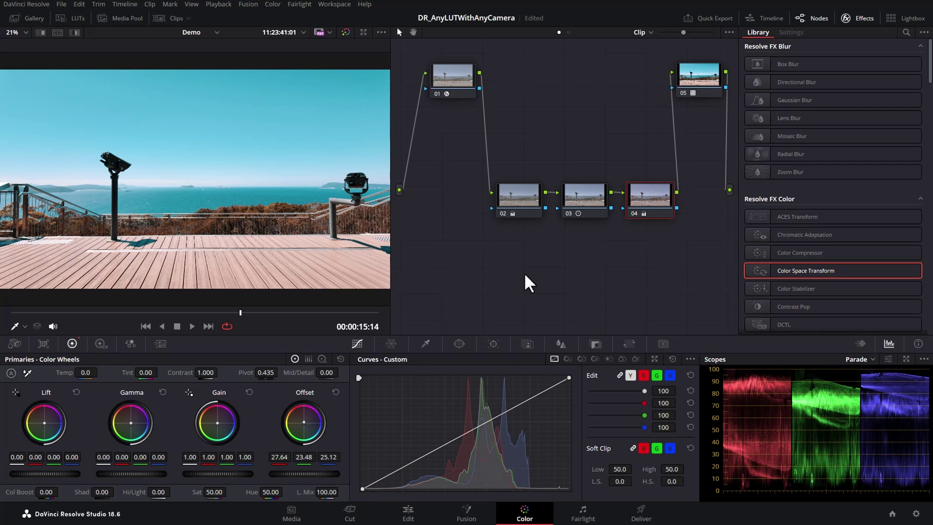
Apply the Technicolor_JF03_silver_color_pull_fpe_r709 LUT to node 05.
left_click(700, 81)
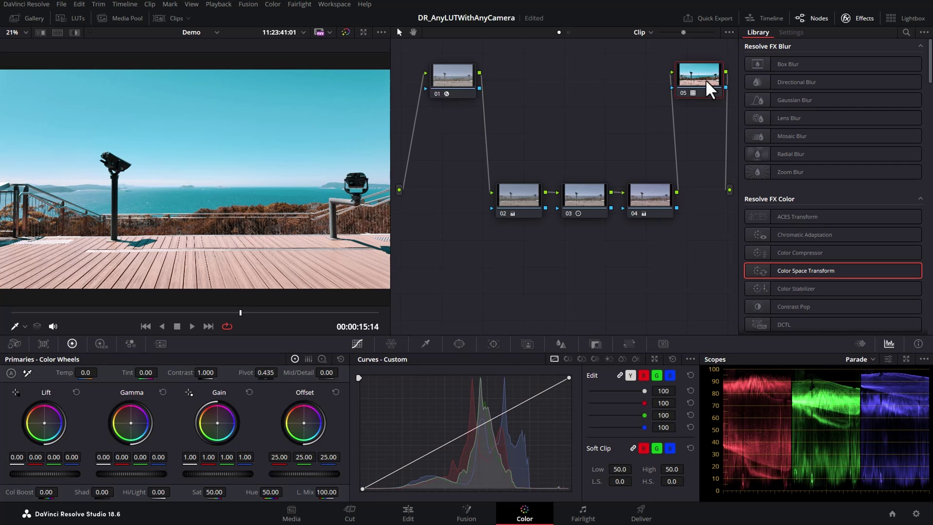
left_click(74, 19)
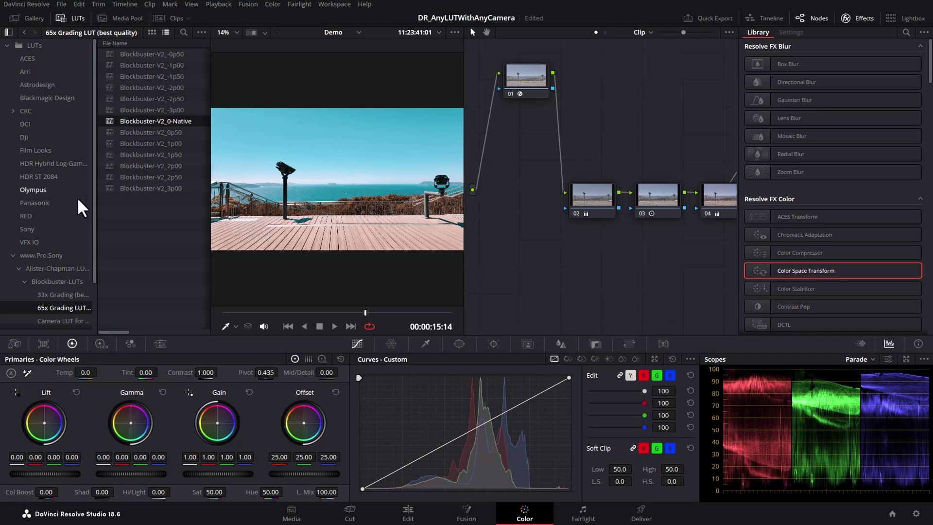
scroll(58, 223, "down", 3)
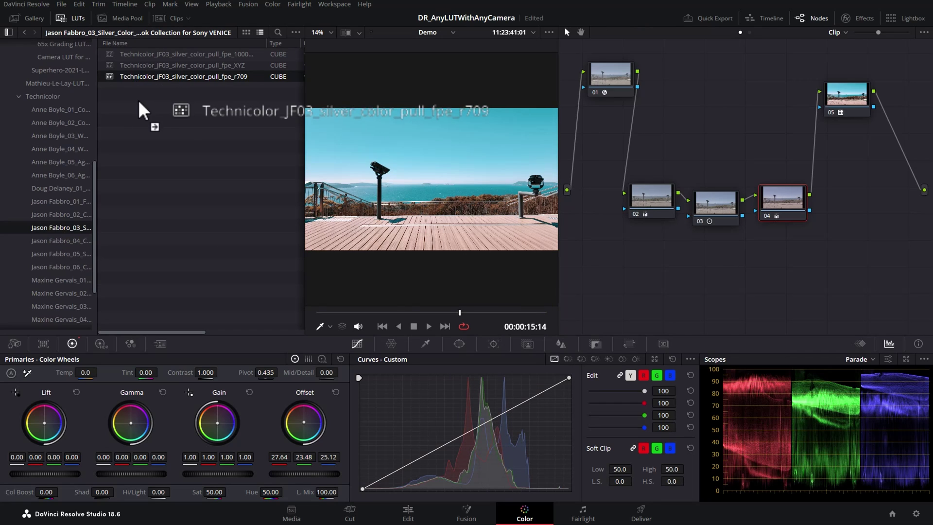
left_click_drag(141, 104, 851, 100)
Reposition node 05 in the node graph and make node 01 current again.
left_click(644, 210)
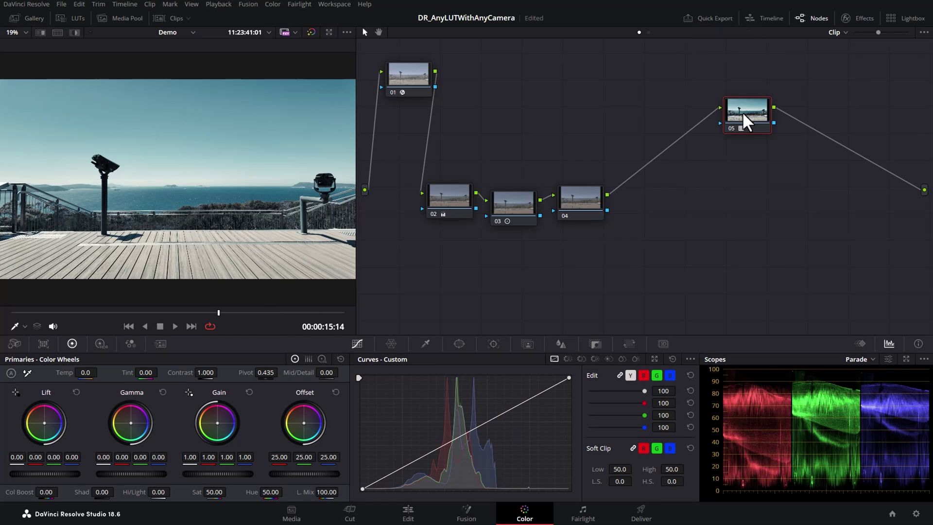
mouse_move(742, 114)
left_mouse_down()
mouse_move(705, 100)
mouse_move(731, 97)
mouse_move(745, 129)
mouse_move(756, 113)
mouse_move(742, 98)
left_mouse_up()
left_click(407, 74)
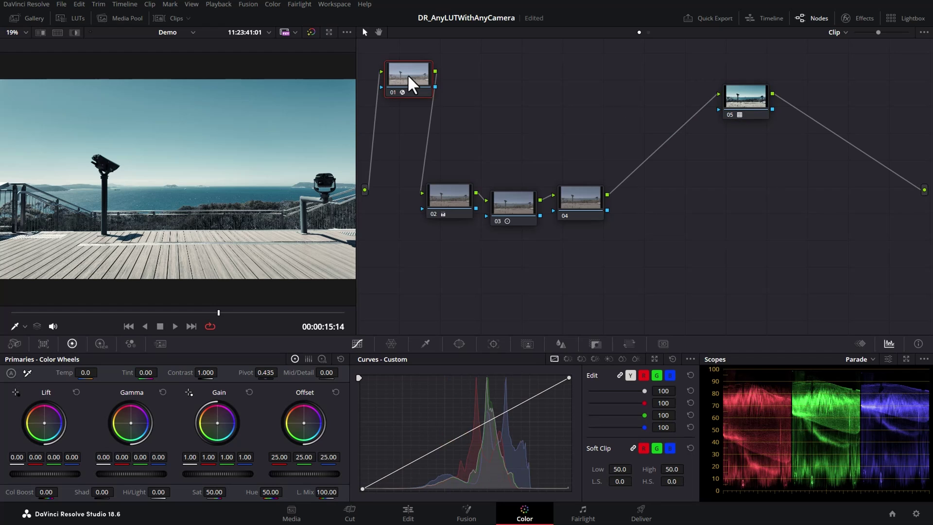
Change node 01's transform output to Canon Cinema Gamut with Canon Log 3 gamma, and bring node 05 back into view.
left_click(860, 18)
left_click(883, 99)
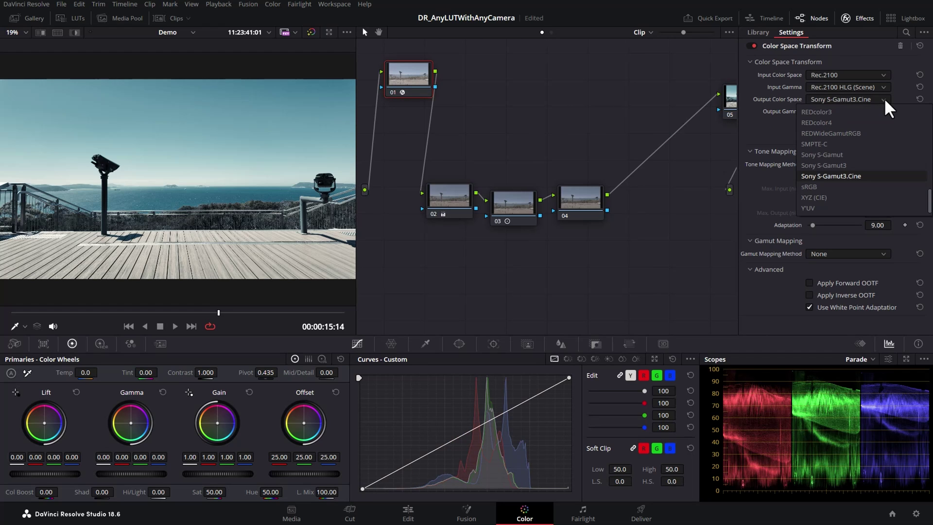
scroll(929, 214, "up", 5)
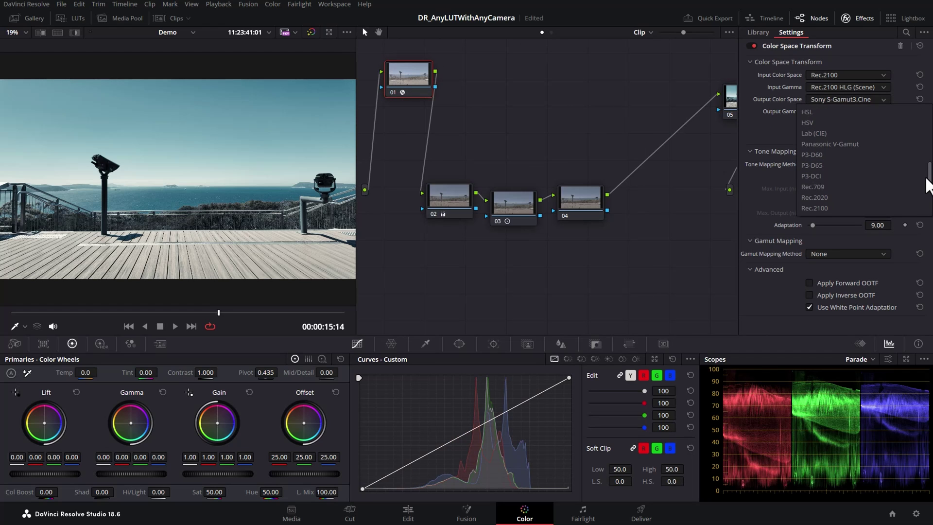
left_click(872, 132)
left_click(884, 112)
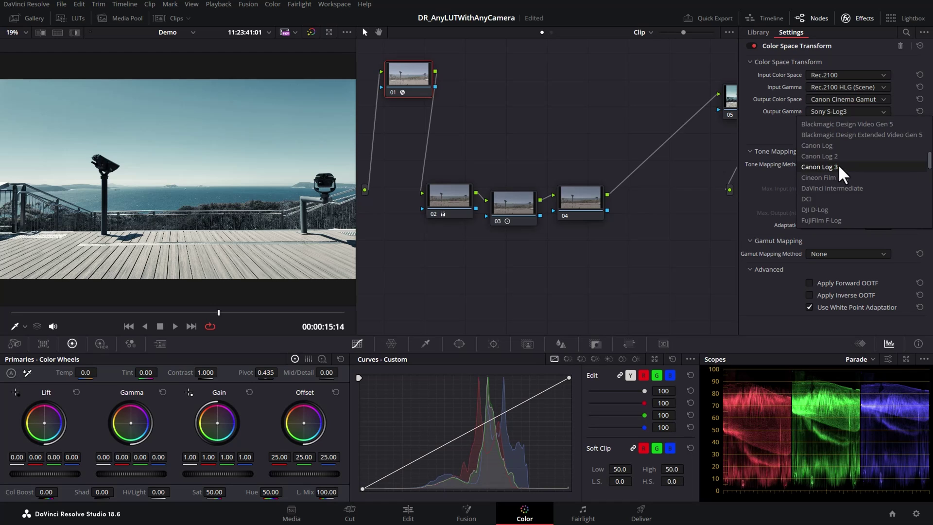
left_click(842, 175)
left_click_drag(737, 102, 662, 80)
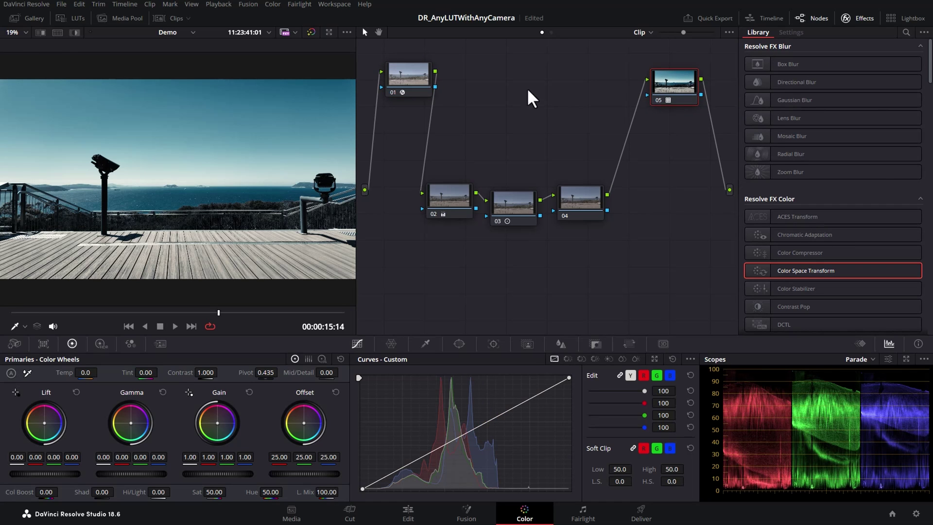